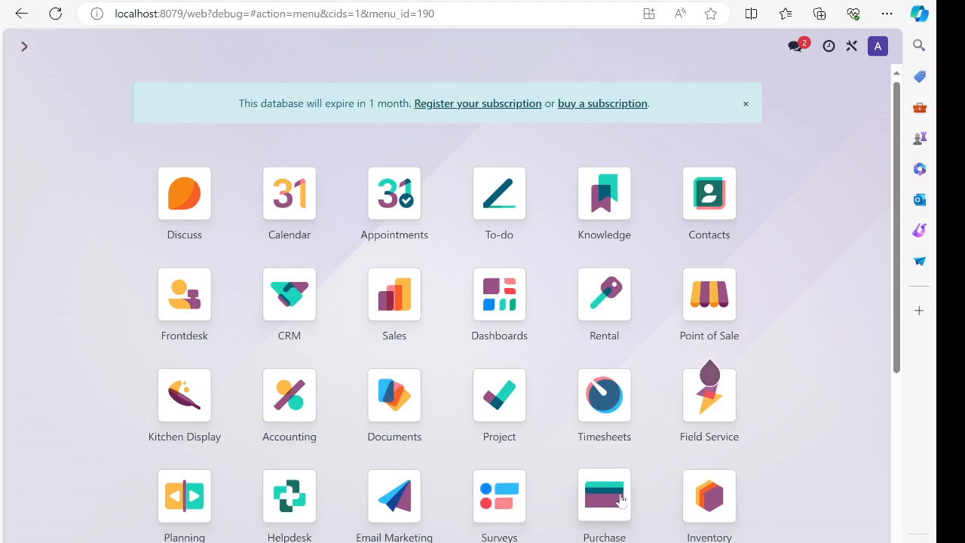
- Go to Purchase > Orders > Vendors and drop the Vendor Bills filter to list all five vendors
click(621, 499)
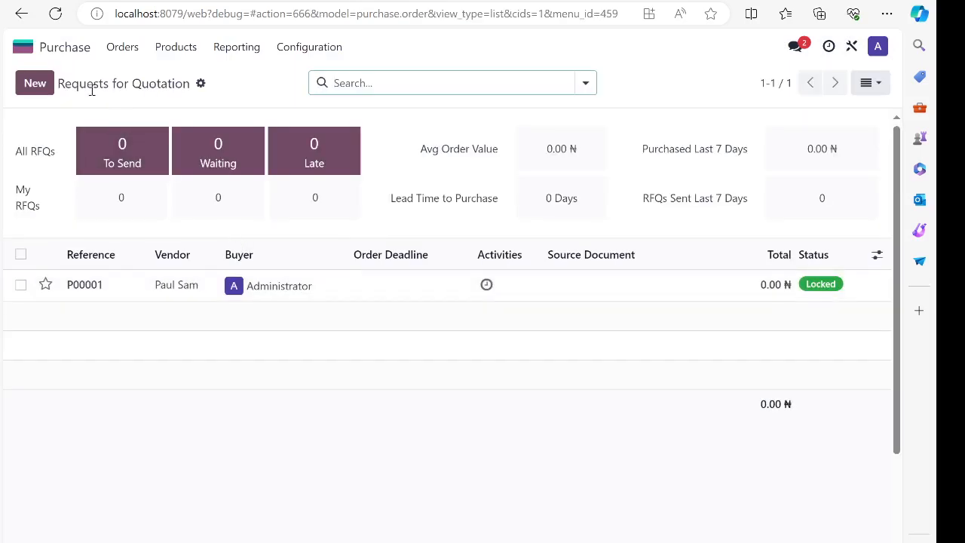
click(120, 53)
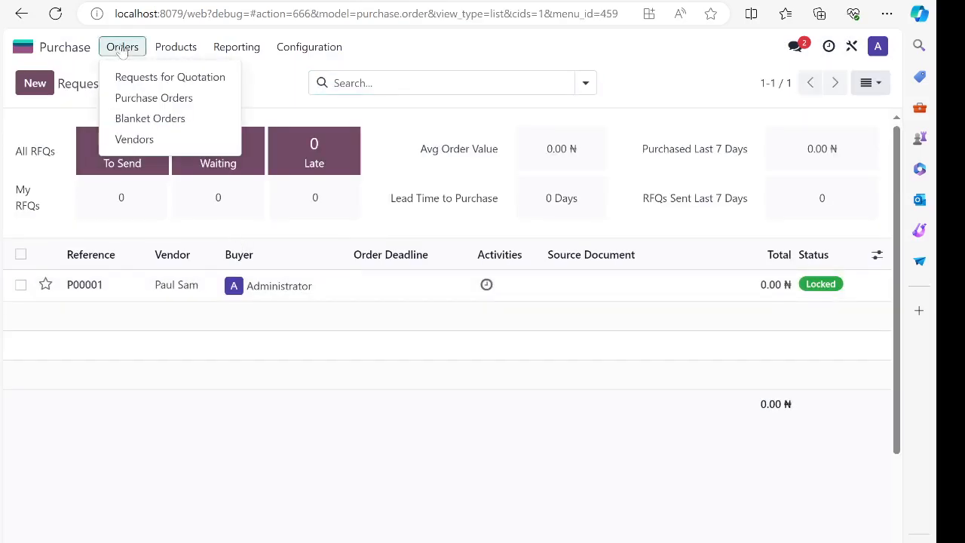
click(134, 140)
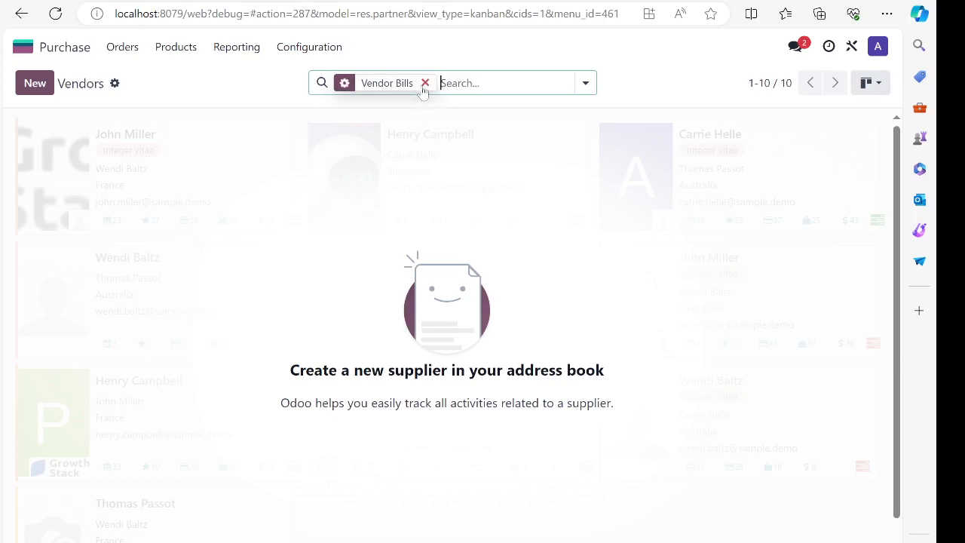
click(426, 83)
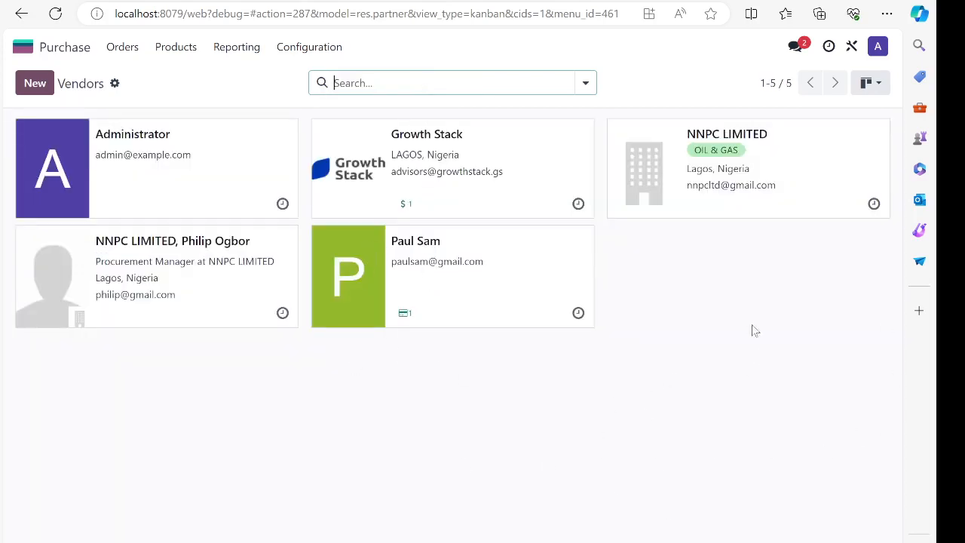
- Reopen the Vendors list twice, removing the Vendor Bills filter each time
click(123, 47)
click(134, 124)
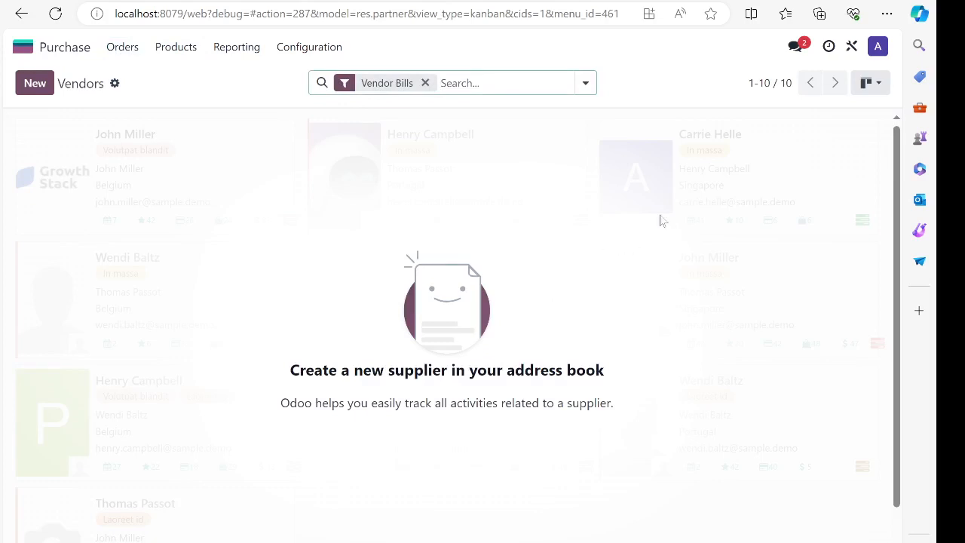
click(425, 82)
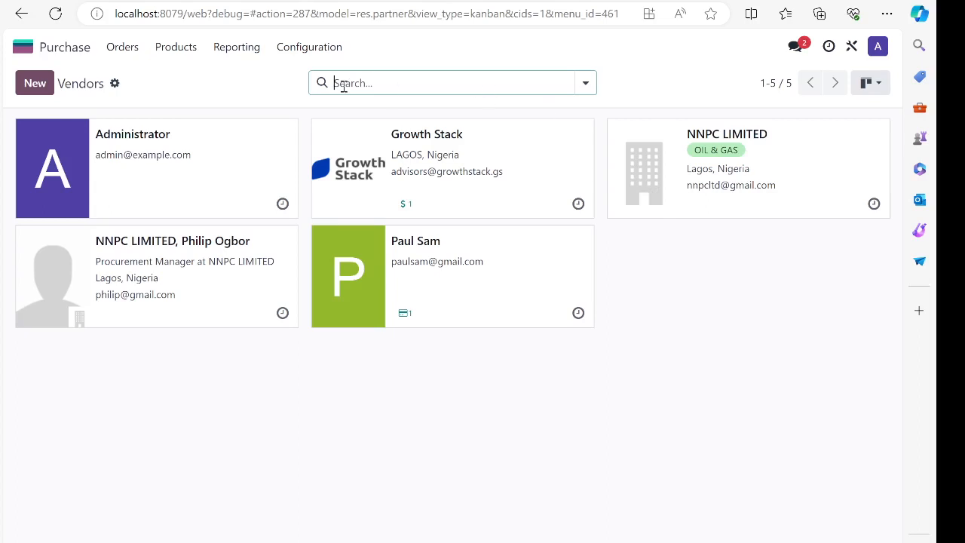
click(126, 51)
click(148, 139)
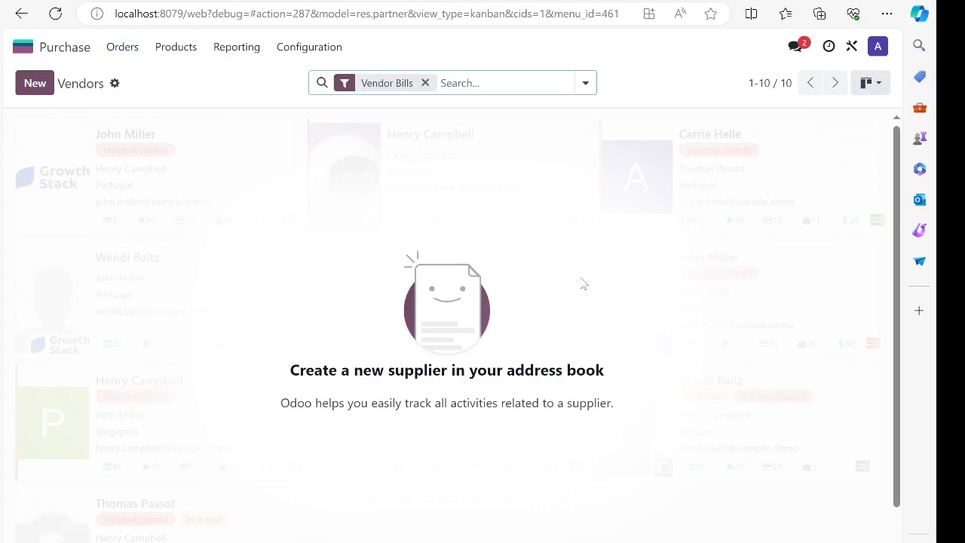
click(425, 83)
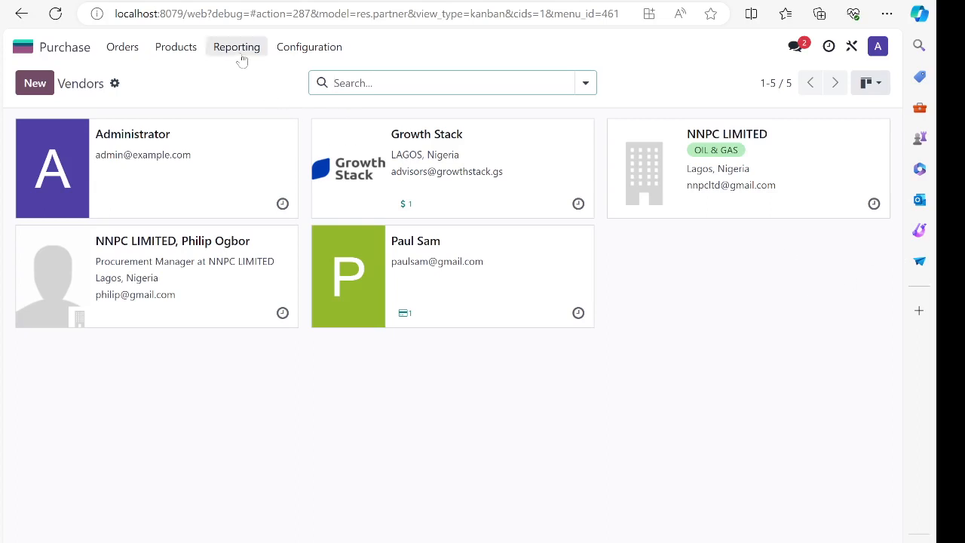
- Return to Orders > Vendors with its default filter and start a new vendor
click(124, 53)
click(126, 59)
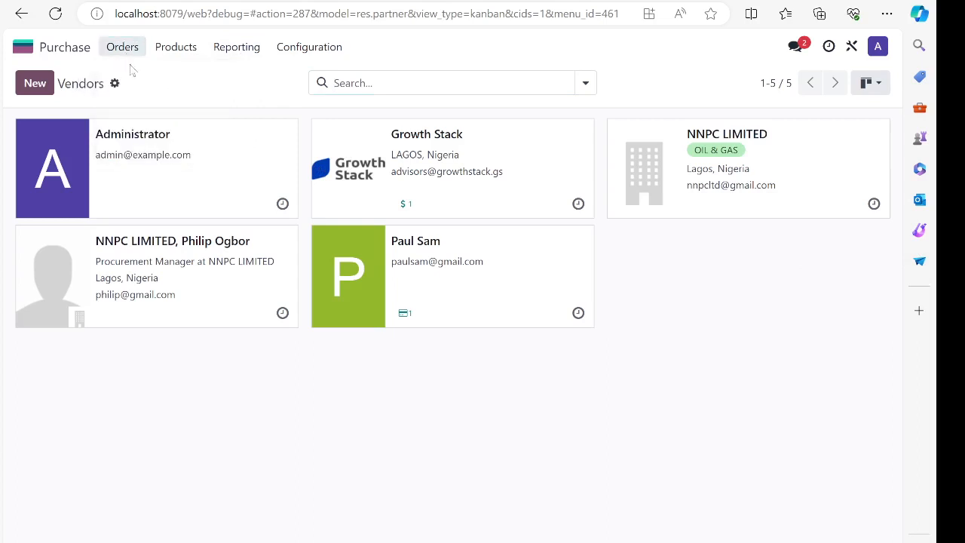
click(124, 54)
click(144, 143)
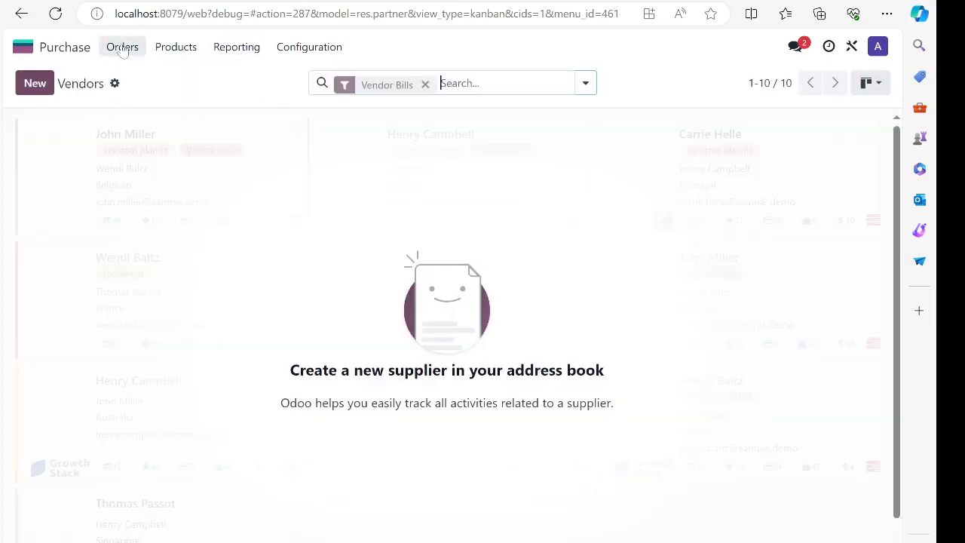
click(35, 84)
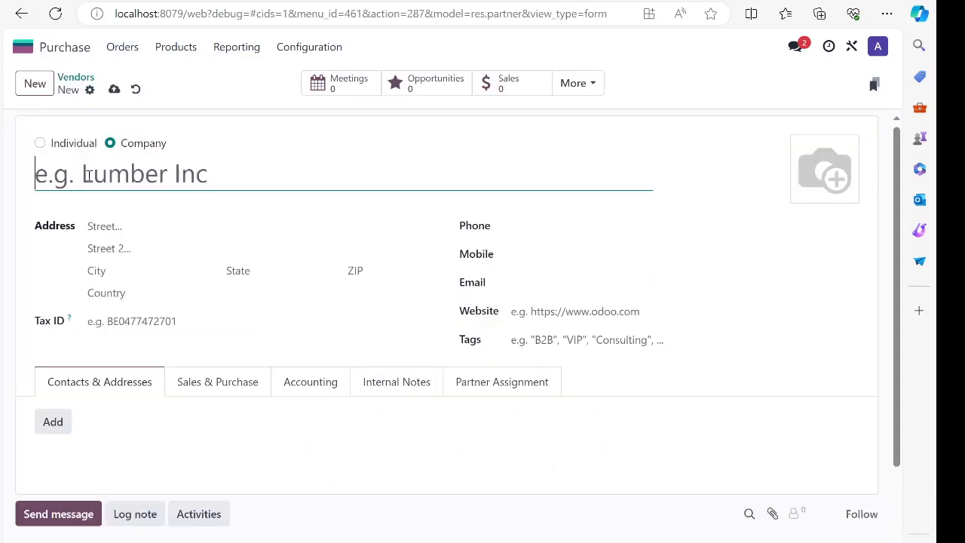
- Set the new vendor as a Company named AGRIC SUPPLIER
click(40, 144)
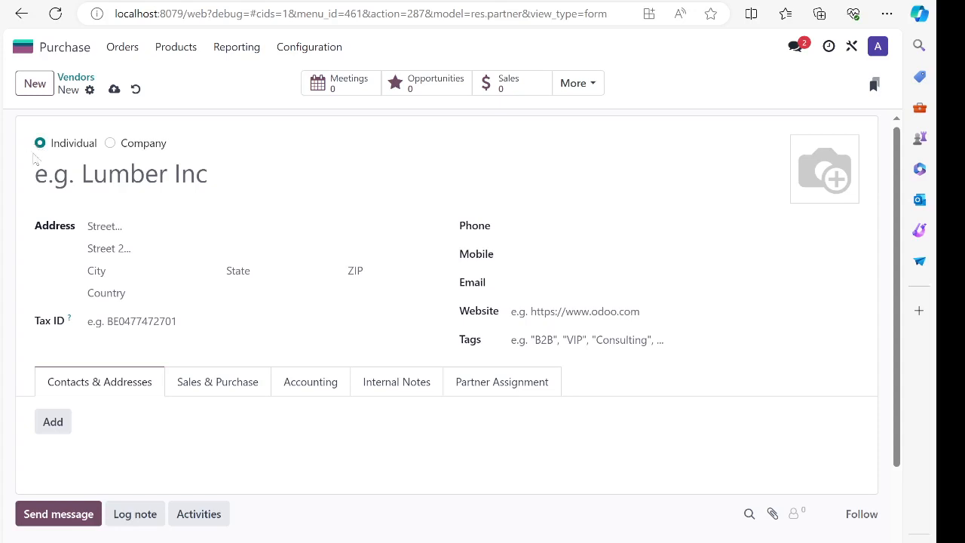
click(111, 145)
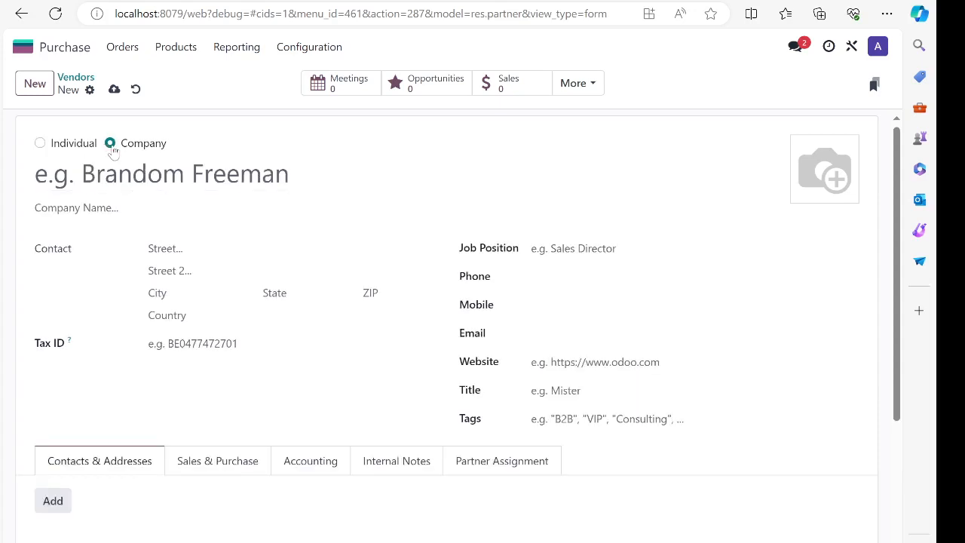
click(169, 172)
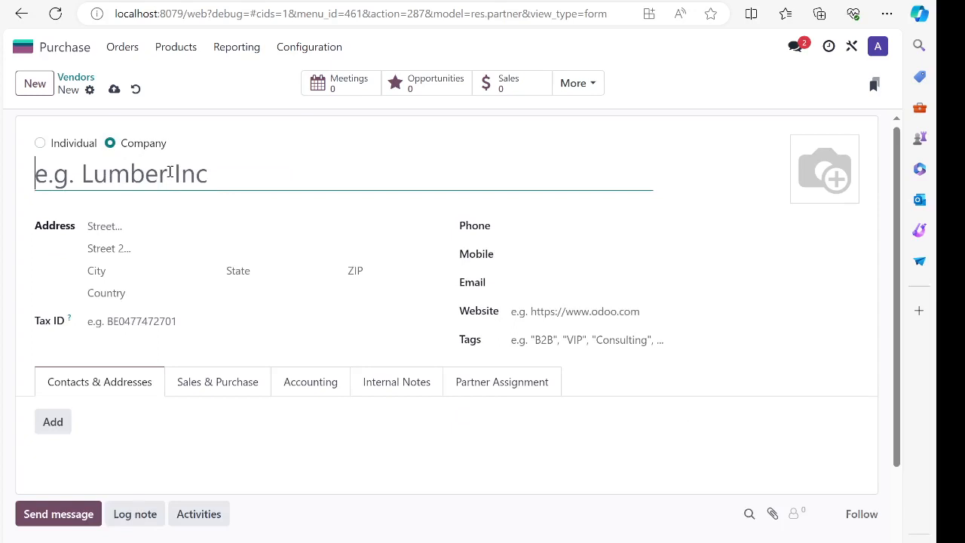
text(AGRI)
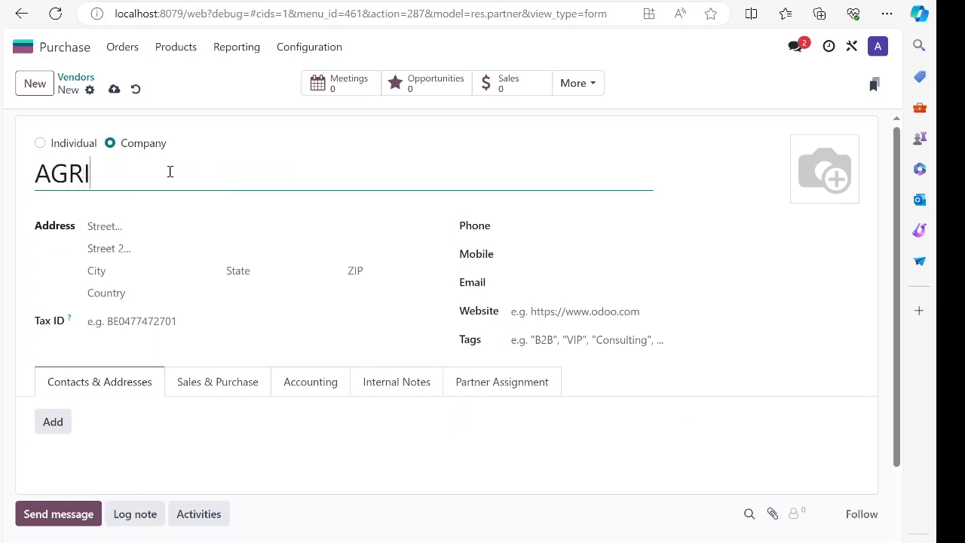
text(C SUPPLIER)
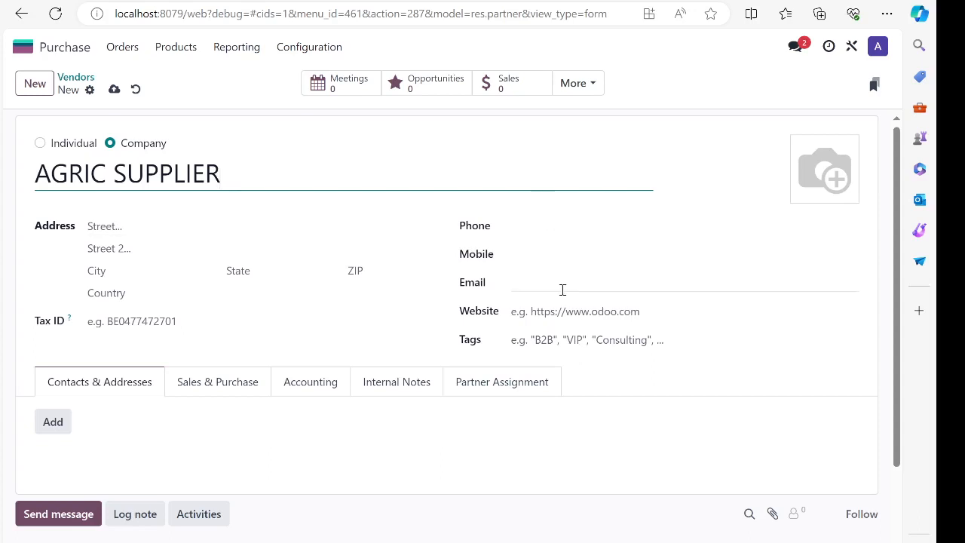
click(121, 226)
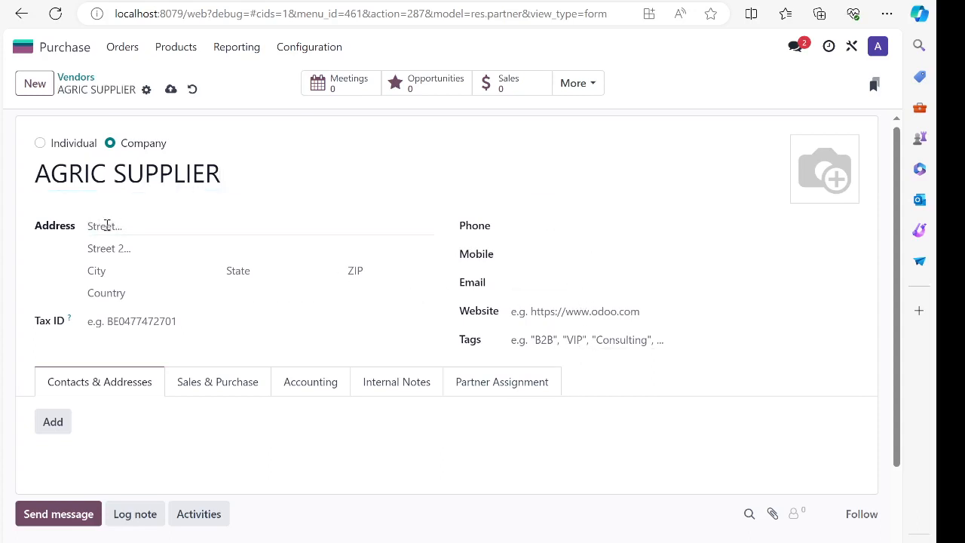
click(106, 226)
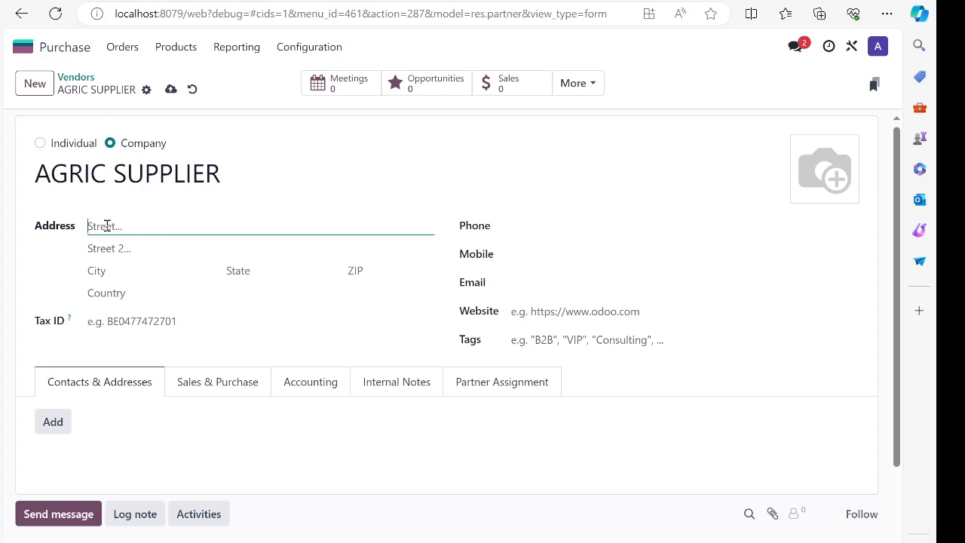
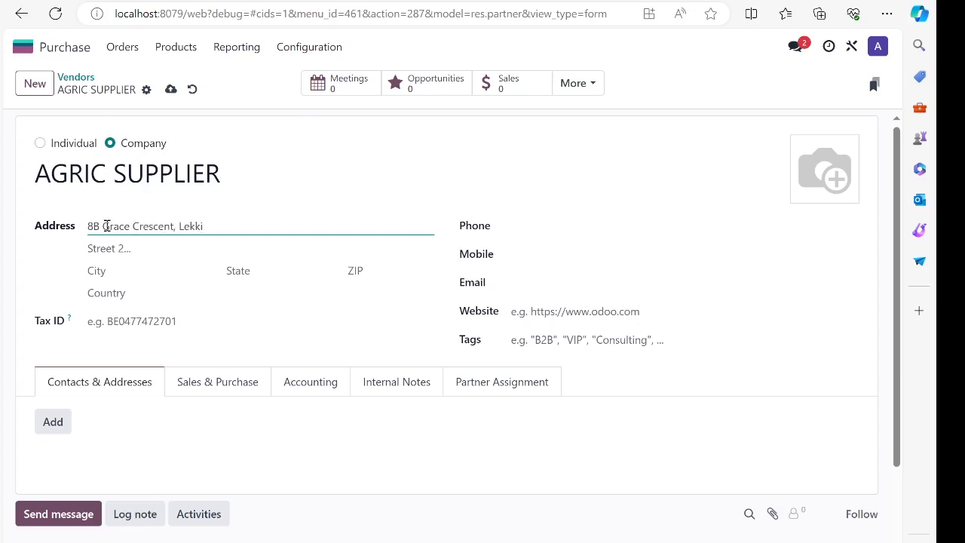
- Enter the vendor's street address and set the city to Lagos
click(113, 273)
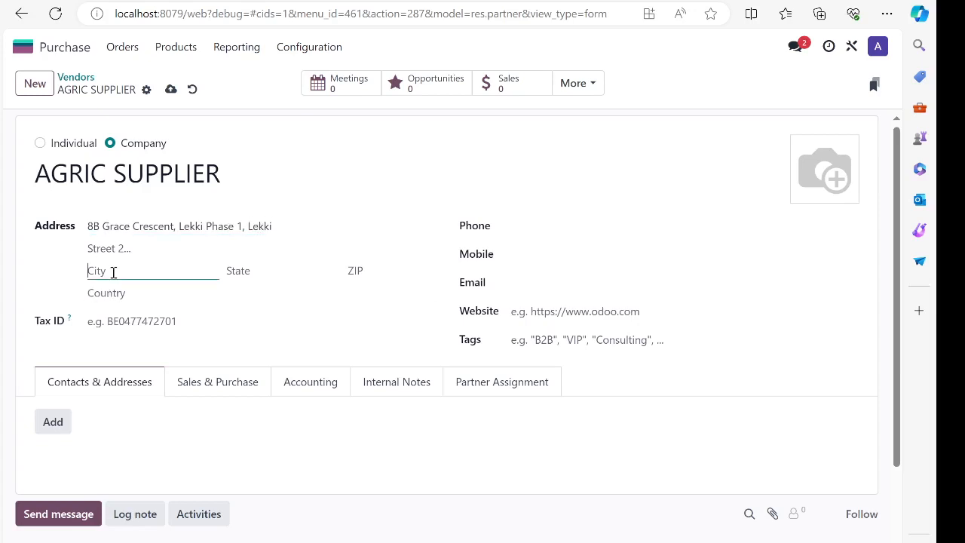
text(Lagos)
- Search the State field for 'lagos' and bring up the full Search More state list
click(270, 273)
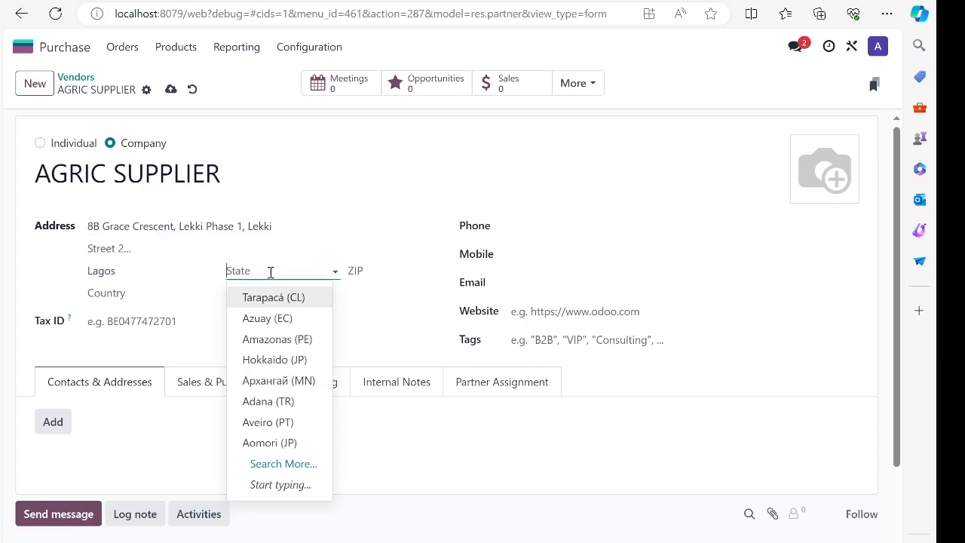
text(lagos)
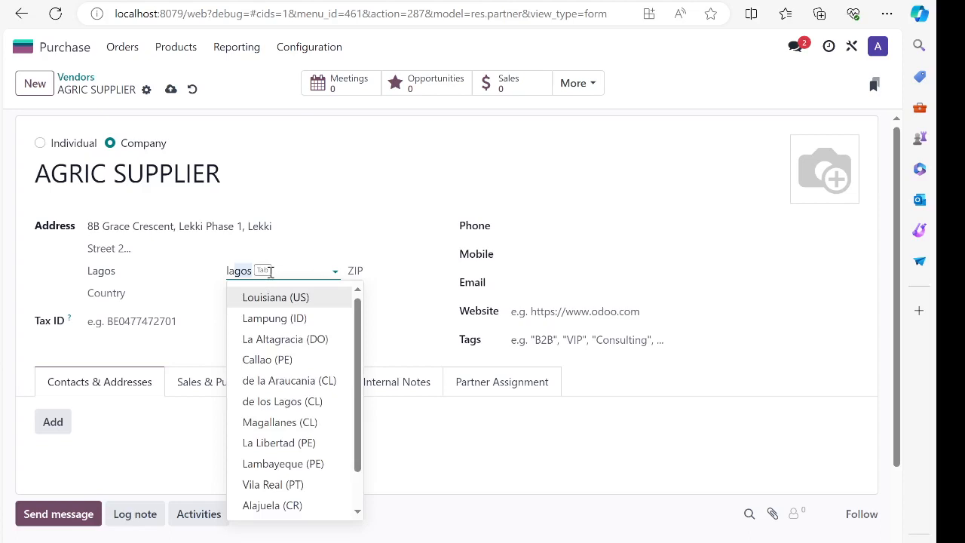
key(BackSpace)
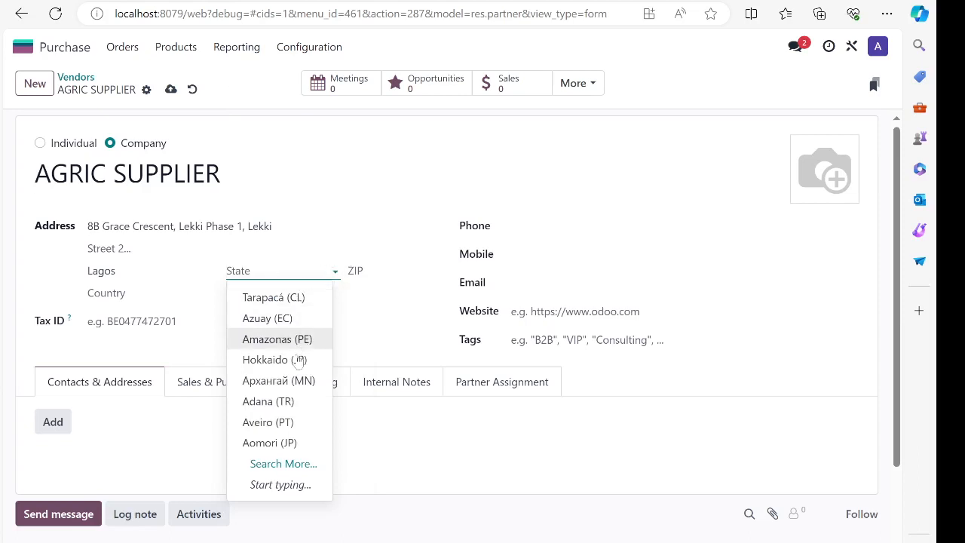
click(283, 463)
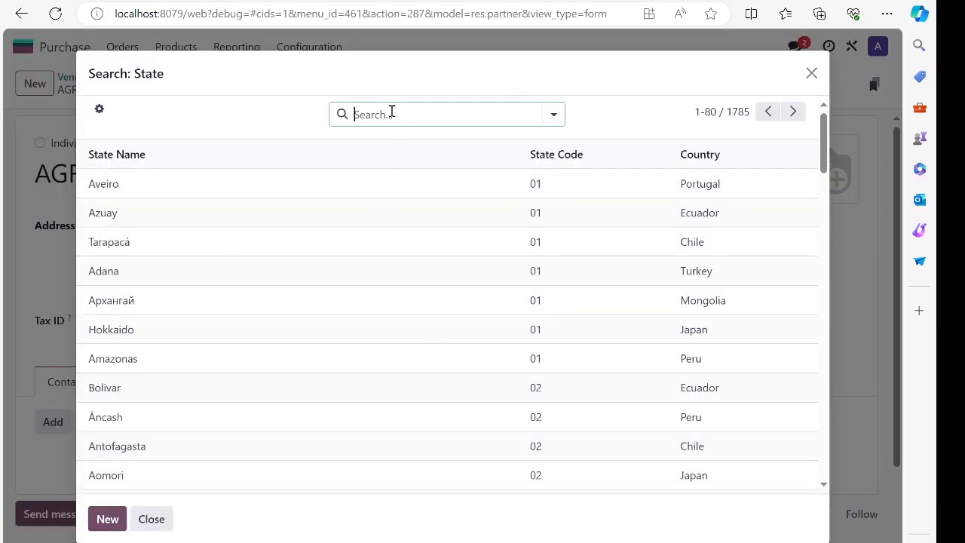
- Filter states by 'lag' and choose Lagos (Nigeria) as the vendor's state
text(lag)
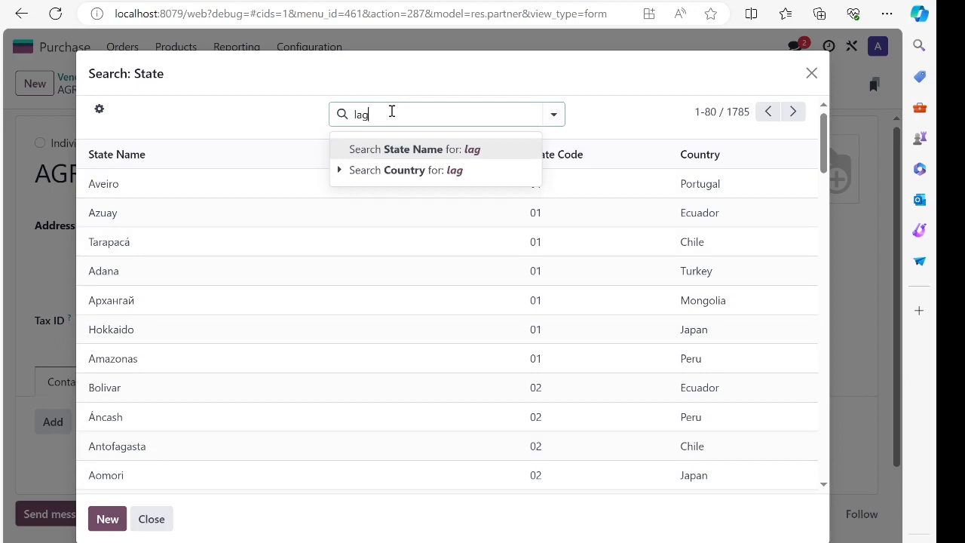
key(Return)
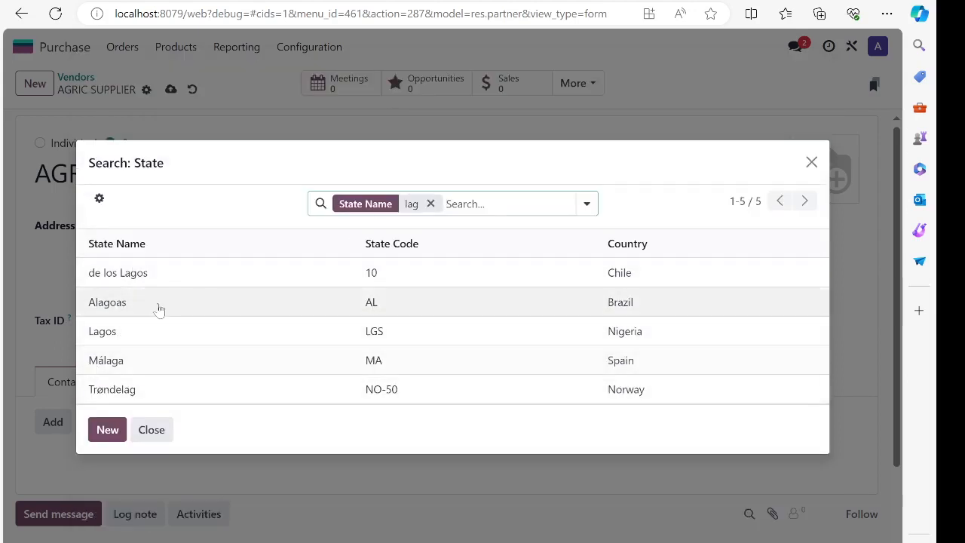
click(651, 337)
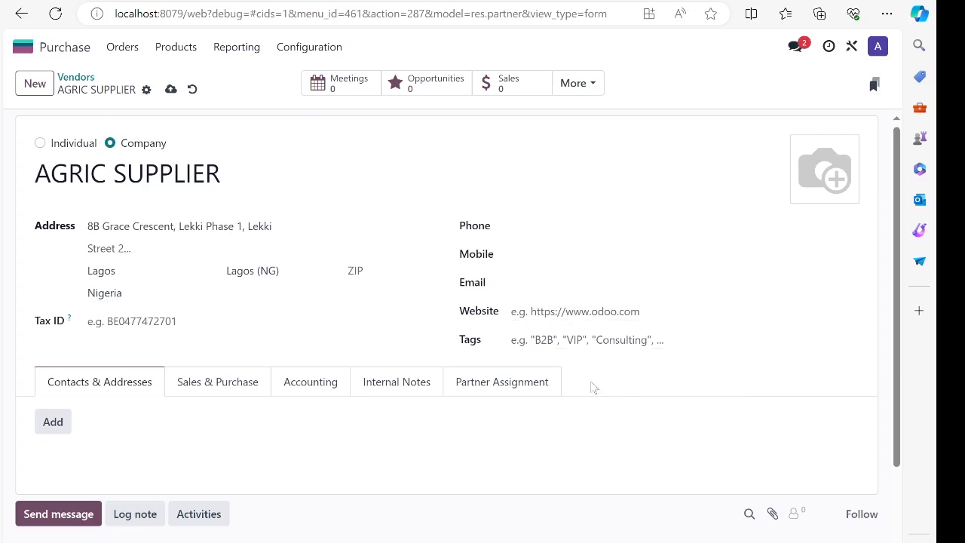
- Fill in the vendor's phone number and e-mail address
click(566, 226)
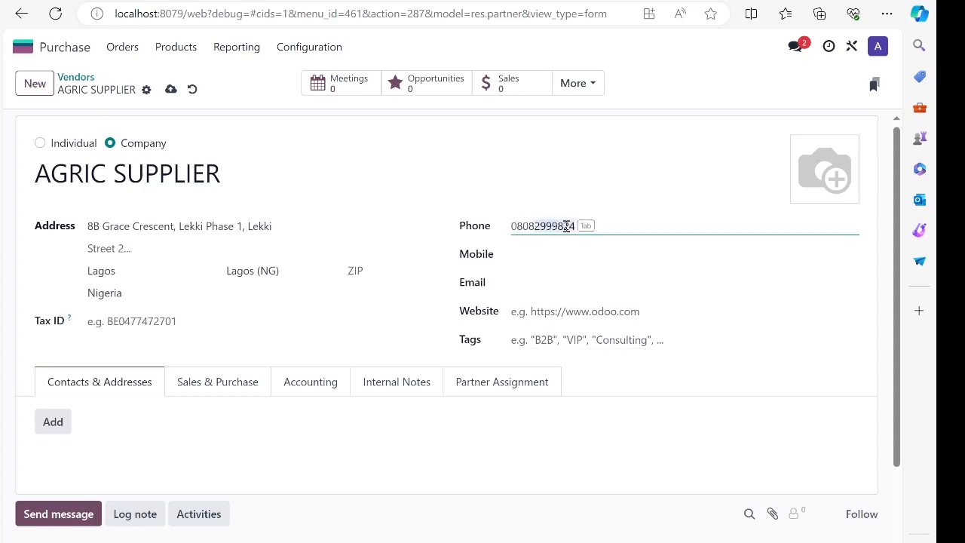
text(2347223)
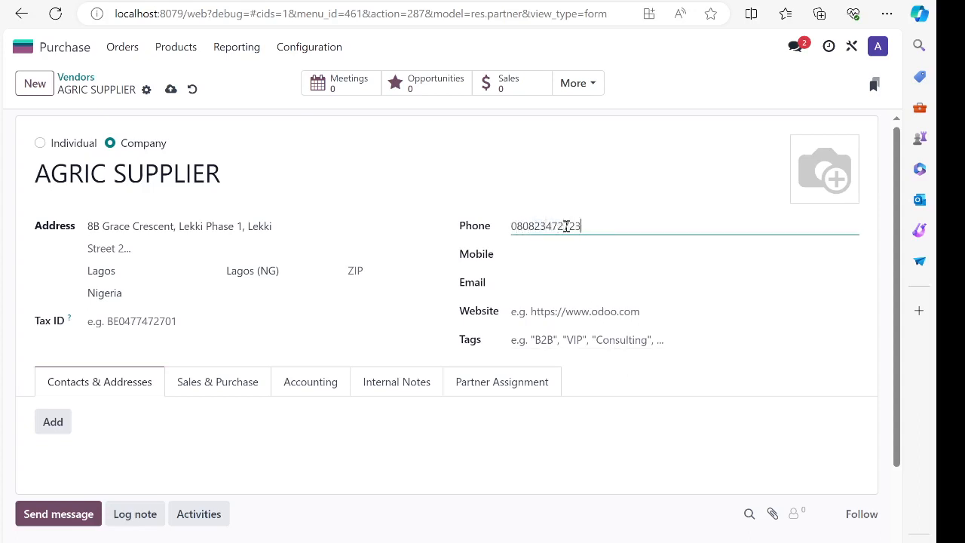
click(554, 283)
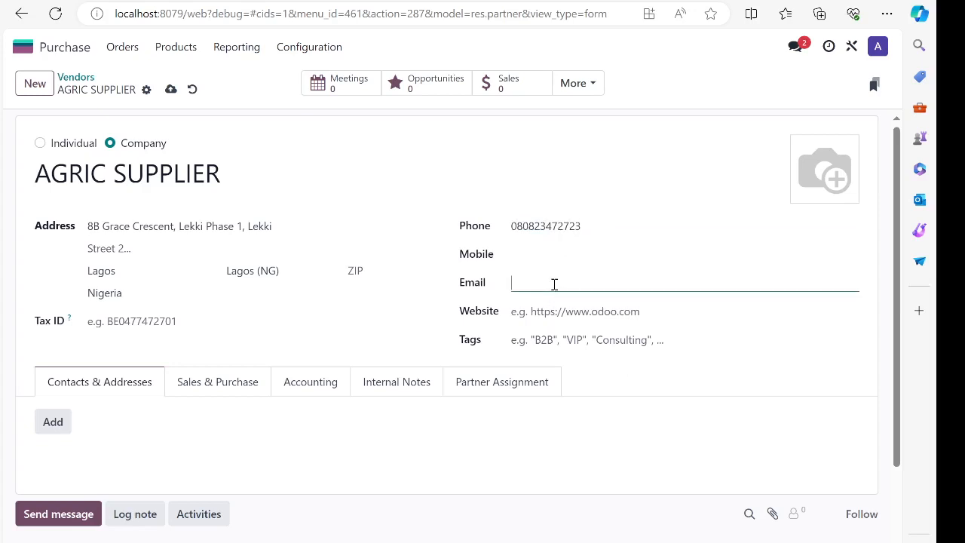
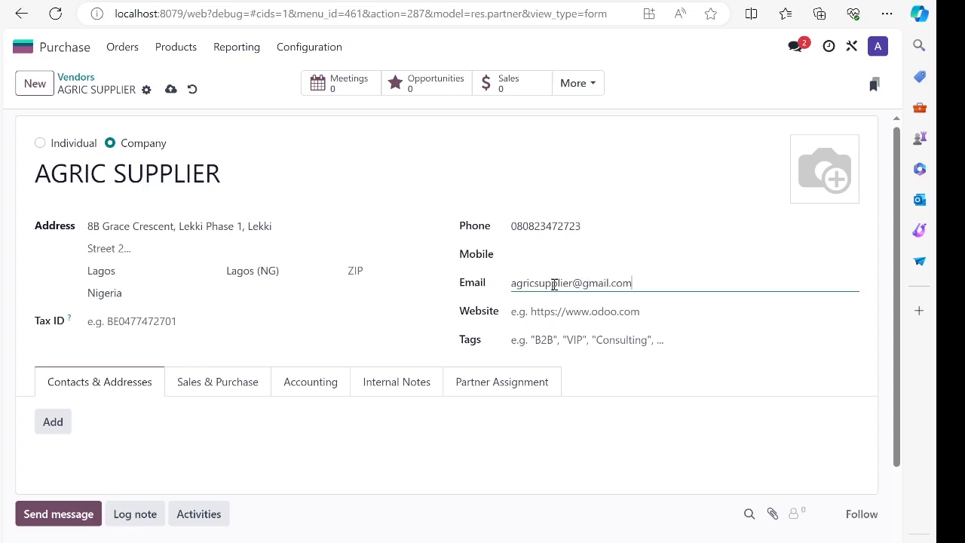
click(555, 340)
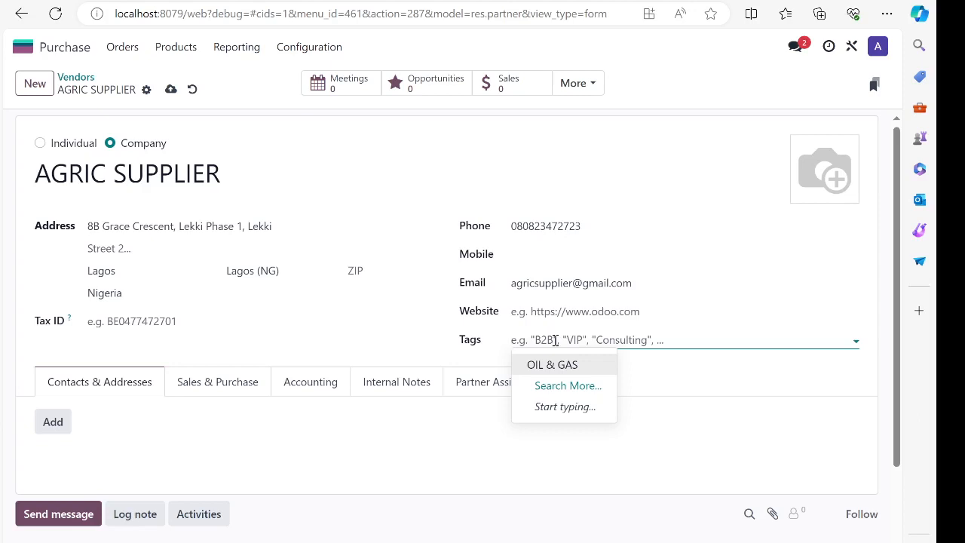
- Create a new AGRO tag and attach it to the vendor
text(agr)
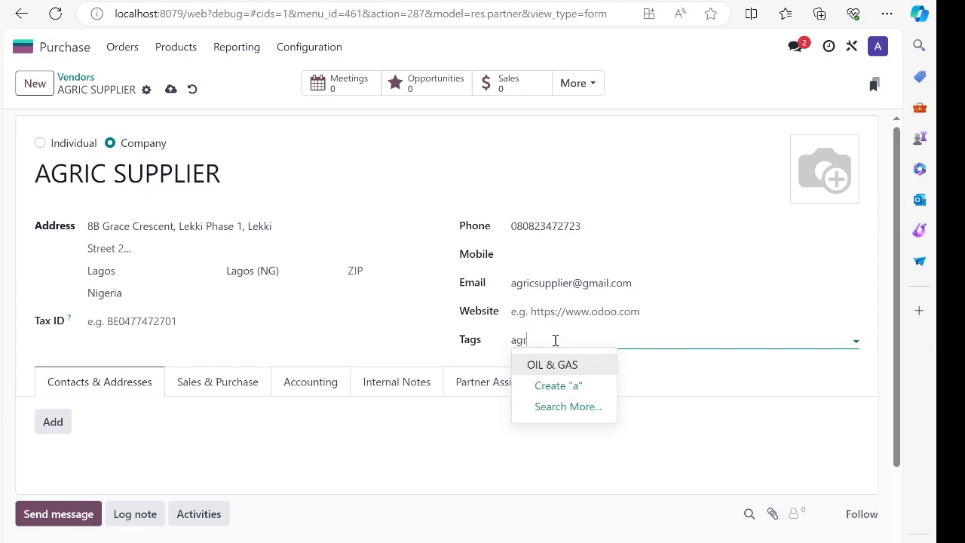
key(BackSpace)
key(BackSpace)
key(BackSpace)
key(BackSpace)
key(BackSpace)
text(A)
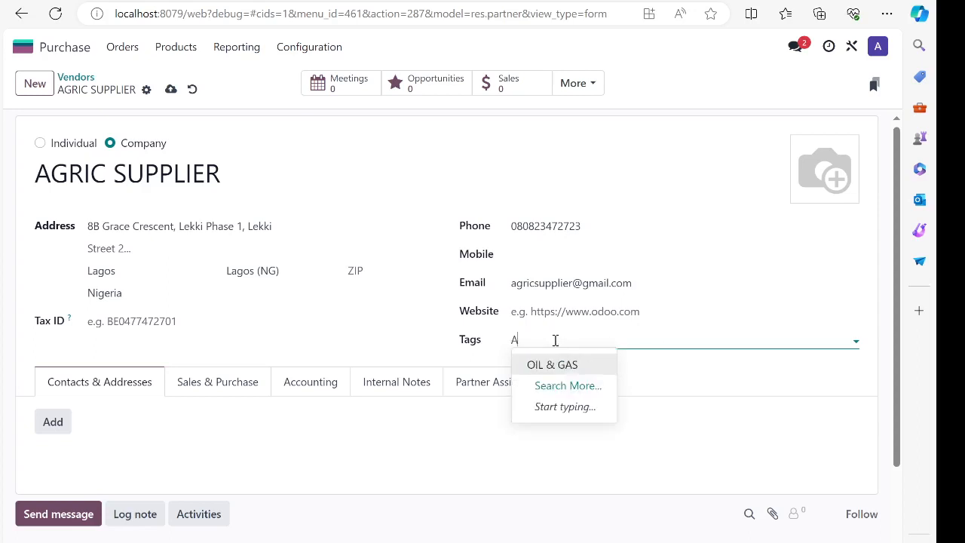
text(GRO)
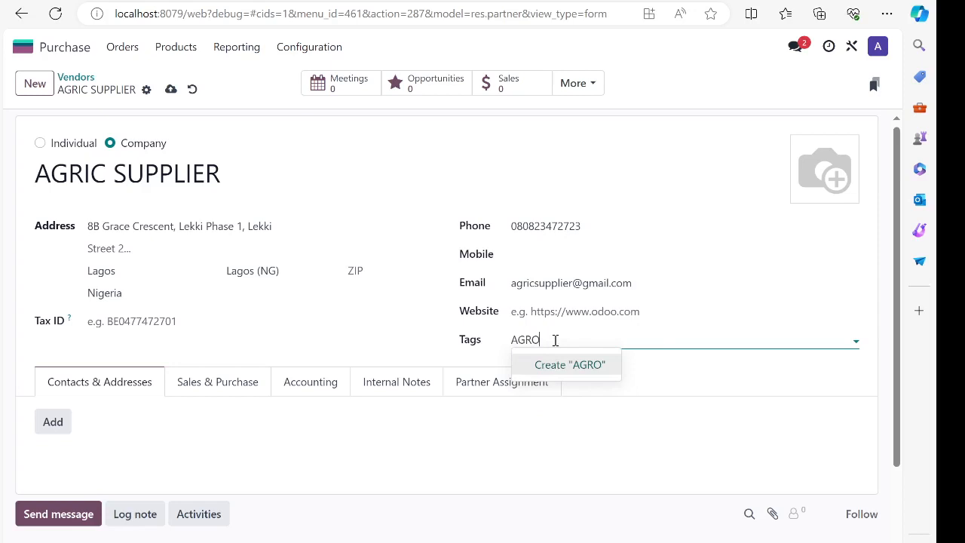
click(573, 365)
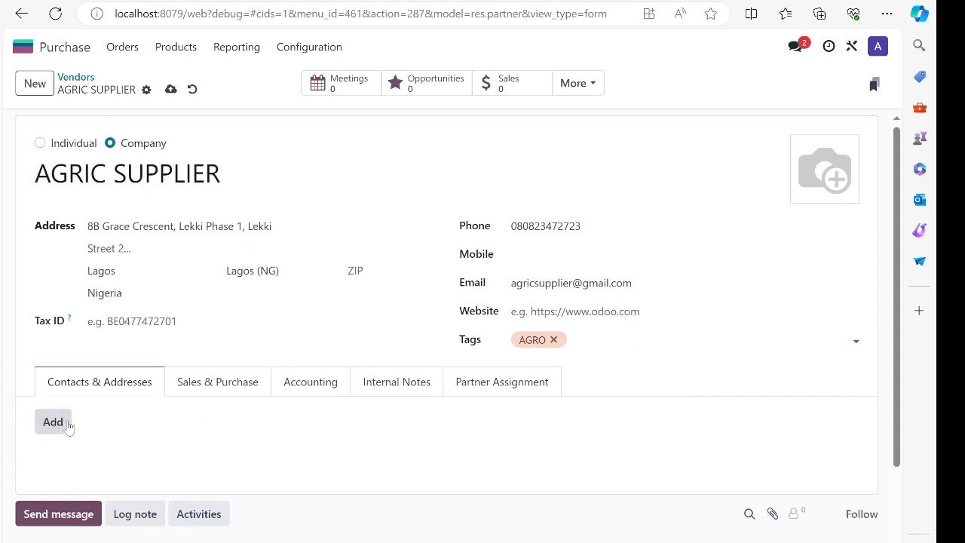
- Show the Sales & Purchase settings and leave the Pricelist empty
scroll(69, 424, down, 1)
scroll(95, 366, up, 1)
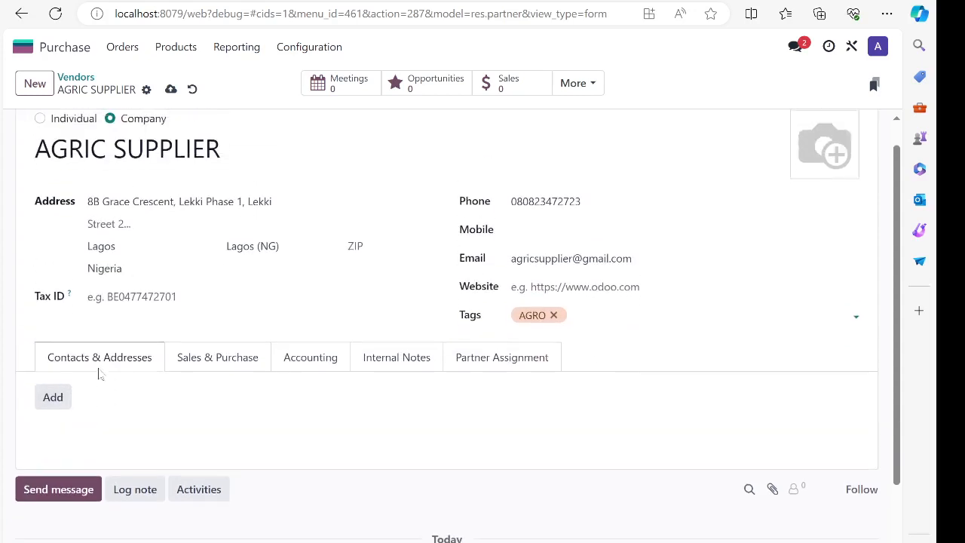
scroll(96, 373, down, 2)
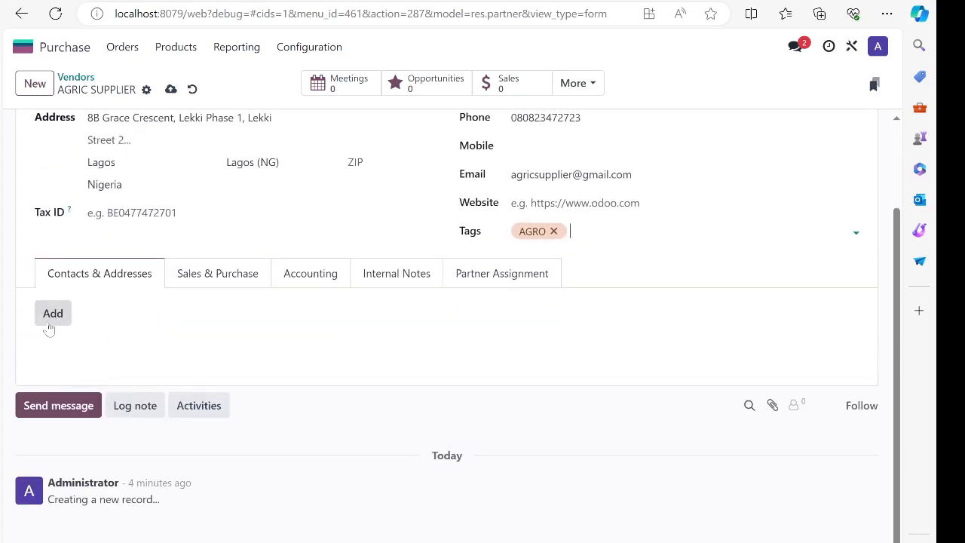
click(207, 277)
scroll(242, 399, down, 1)
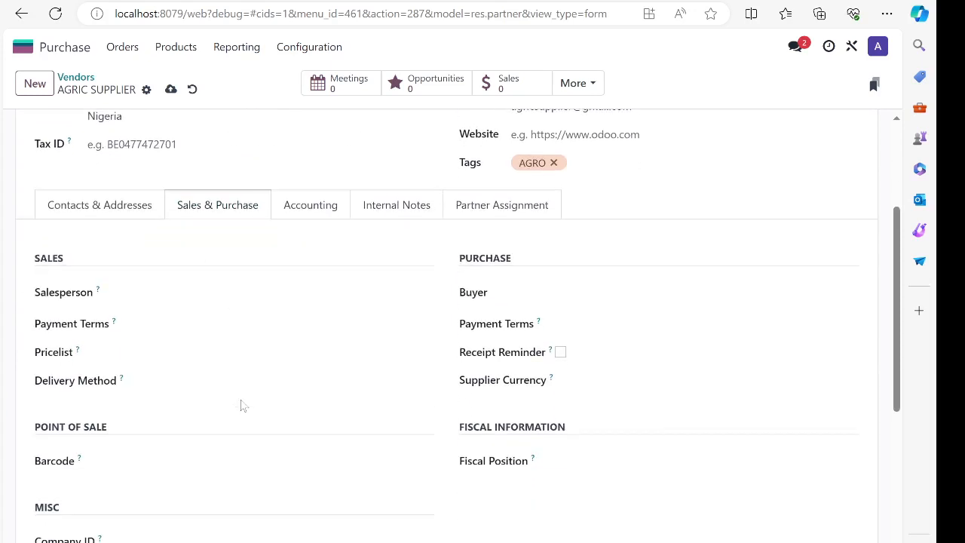
click(169, 351)
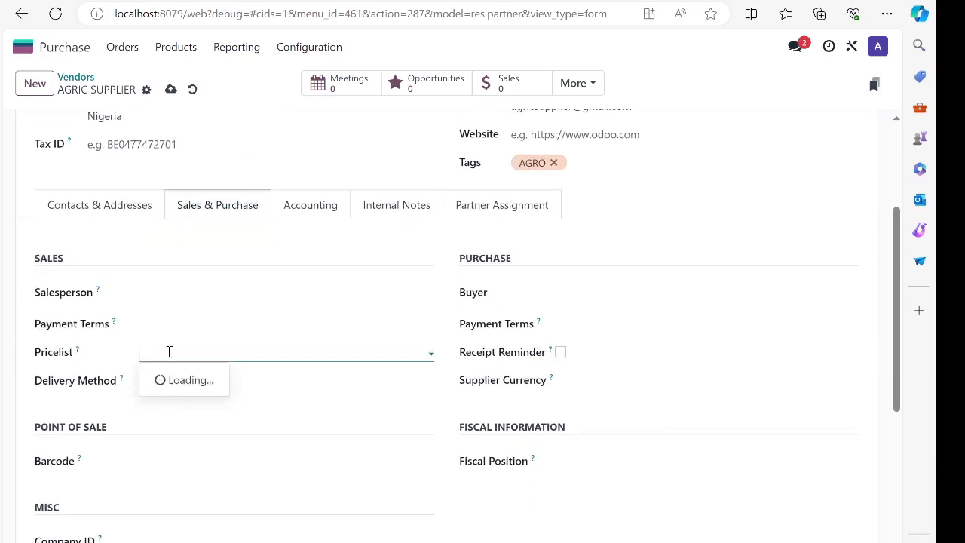
click(25, 372)
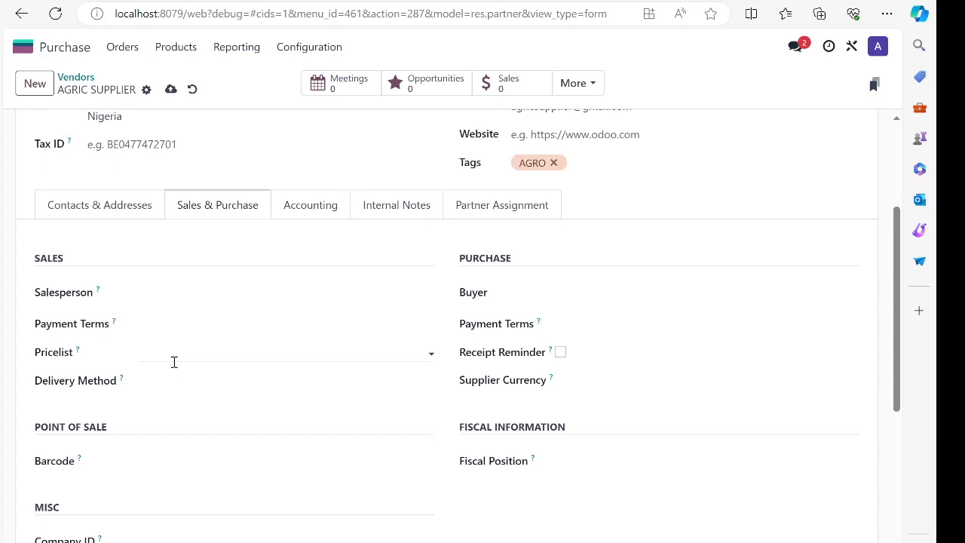
- Look over the Supplier Currency and Payment Terms choices, leaving both unset
click(631, 377)
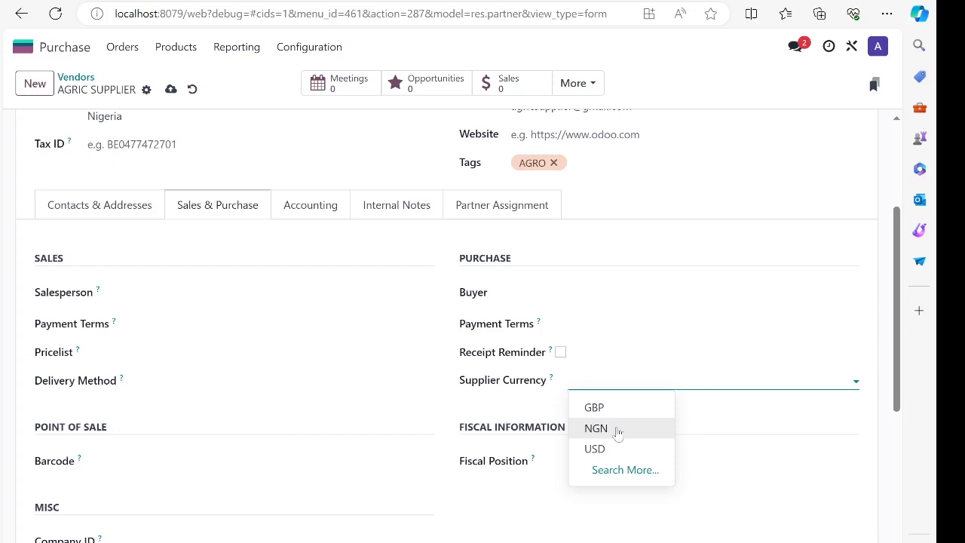
click(550, 409)
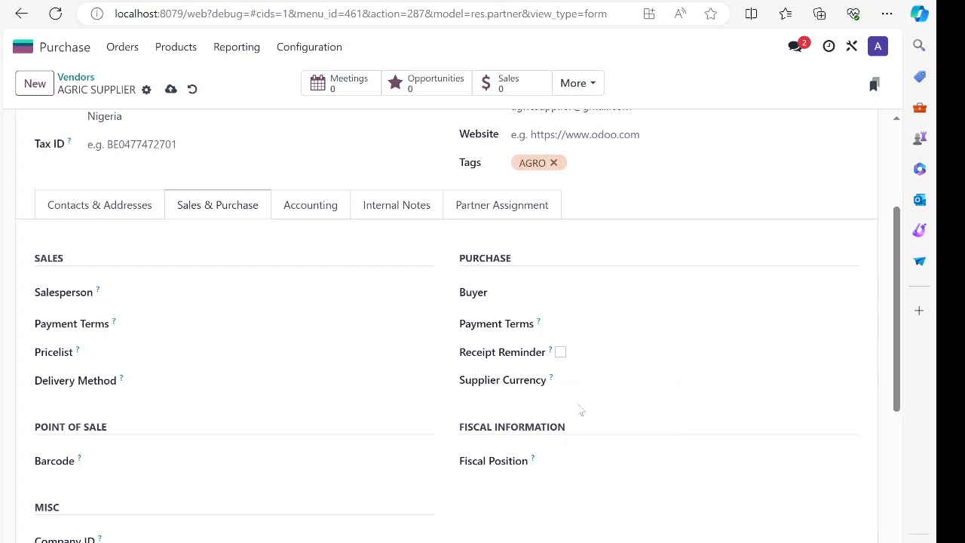
click(590, 323)
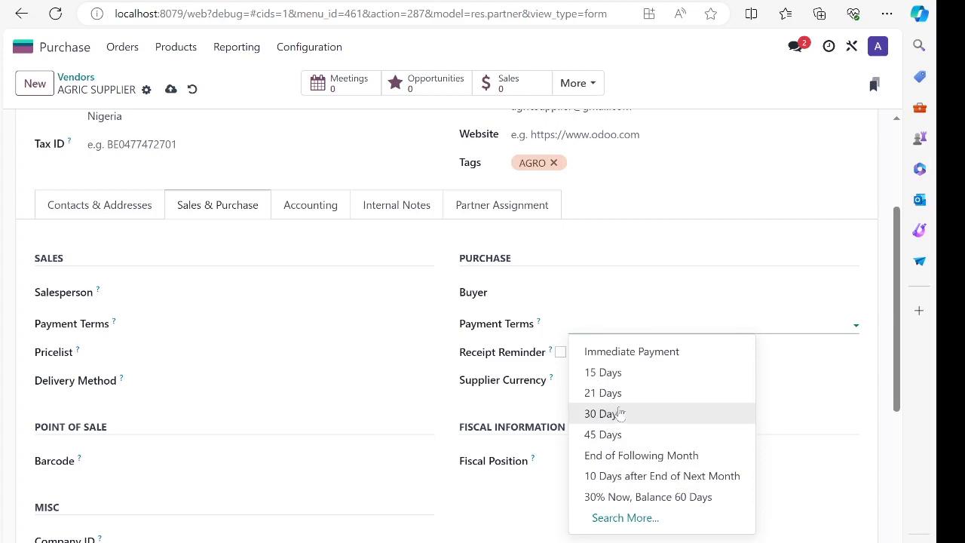
click(532, 411)
scroll(581, 409, down, 2)
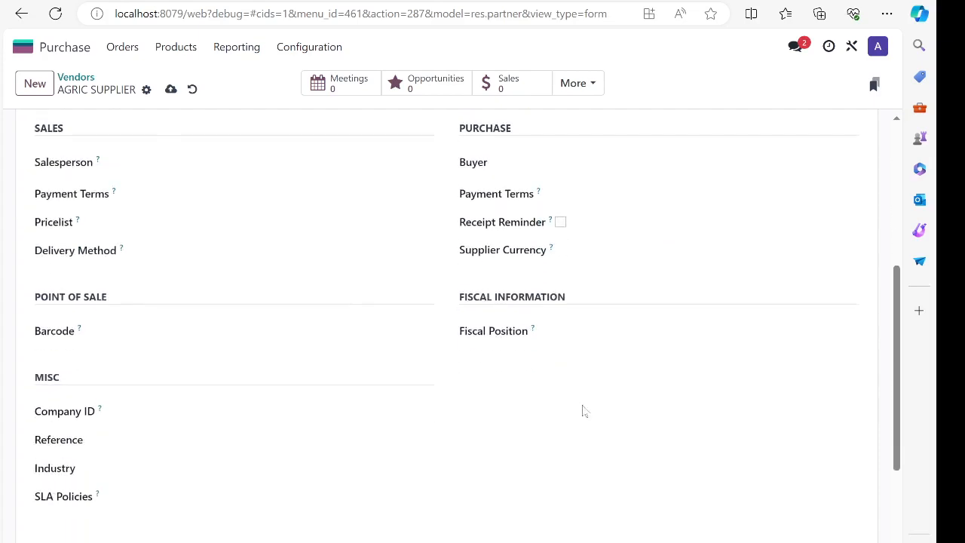
scroll(583, 409, up, 3)
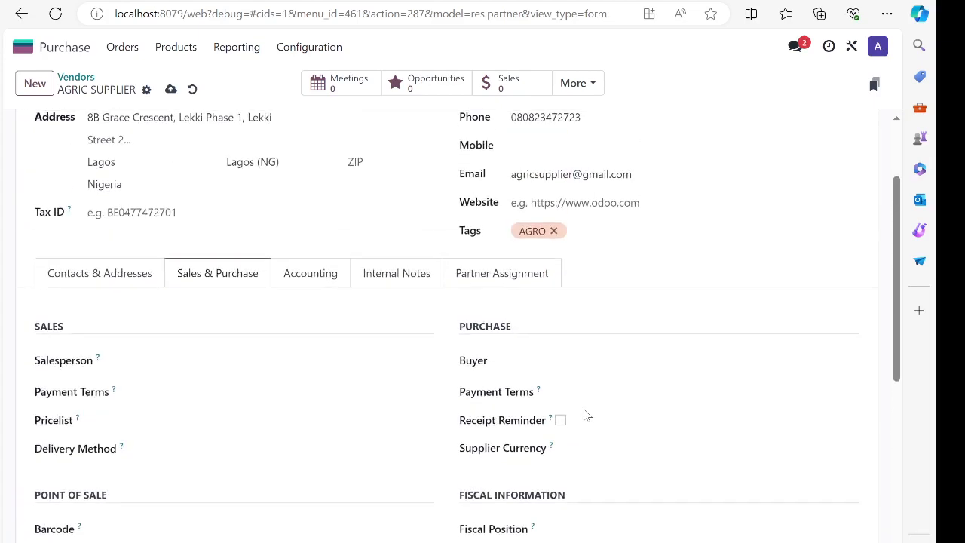
- Review the Accounting, Partner Assignment and Internal Notes tabs, then save the vendor
click(313, 282)
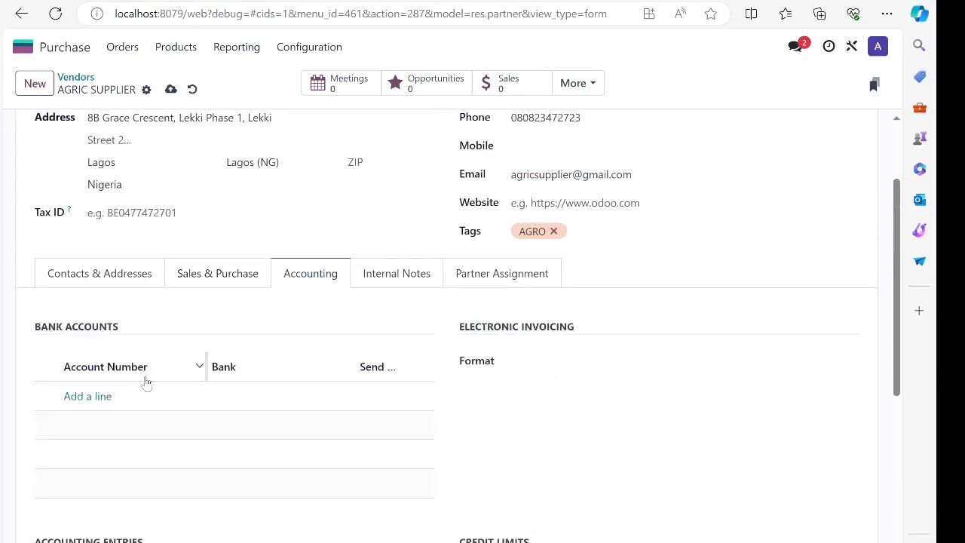
scroll(119, 384, down, 2)
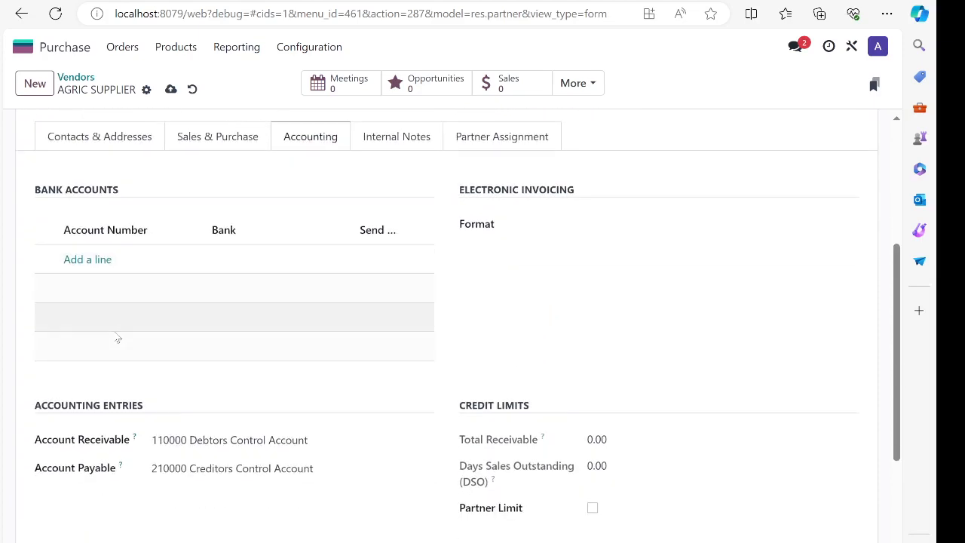
scroll(118, 339, up, 2)
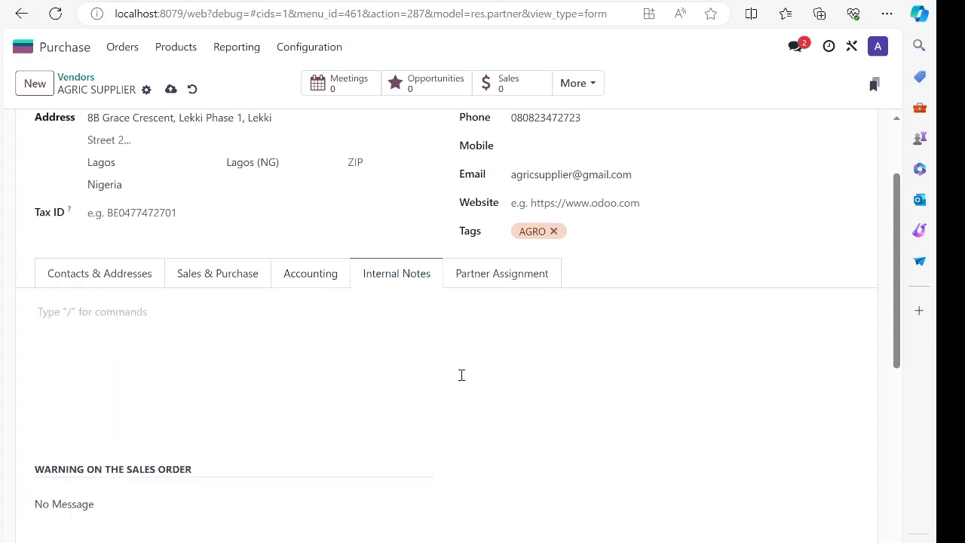
click(503, 276)
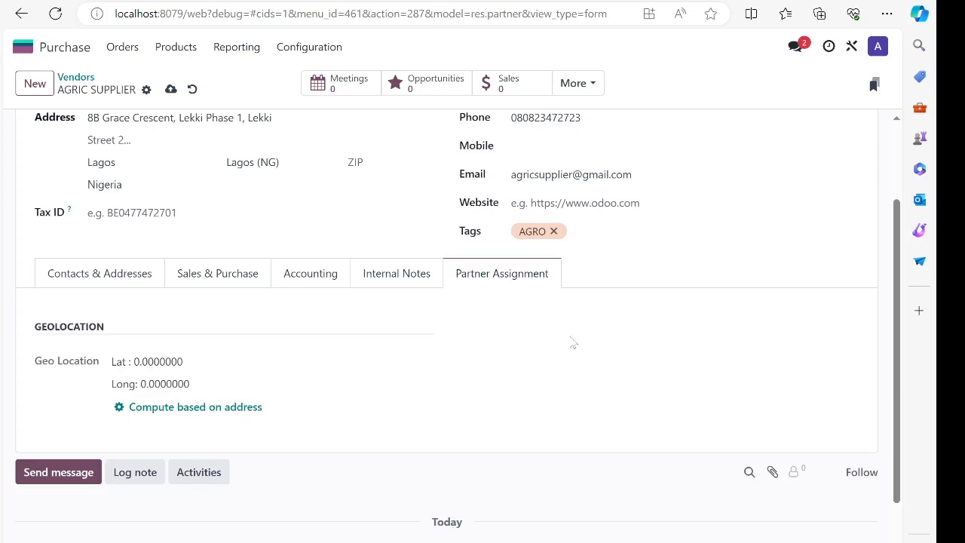
click(397, 286)
scroll(414, 336, up, 2)
scroll(418, 340, down, 2)
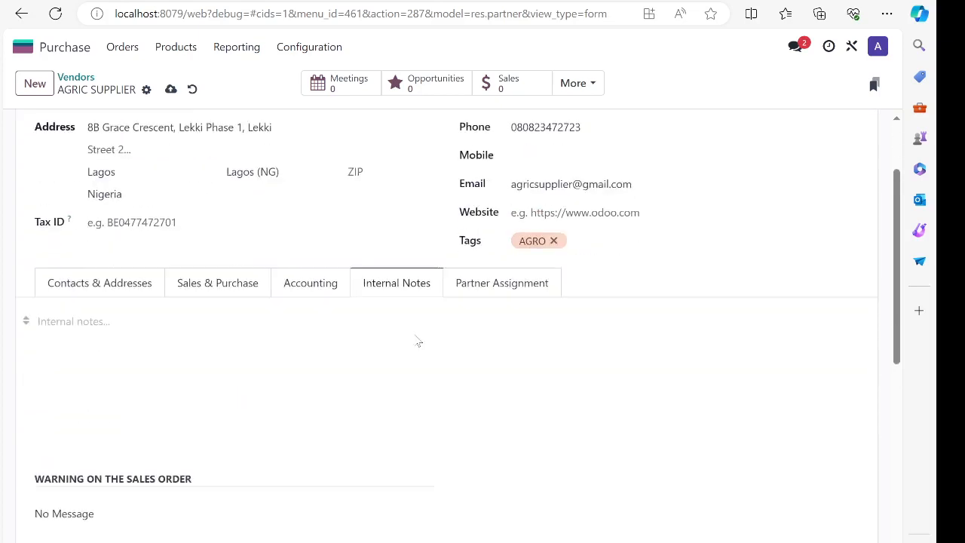
scroll(483, 240, up, 2)
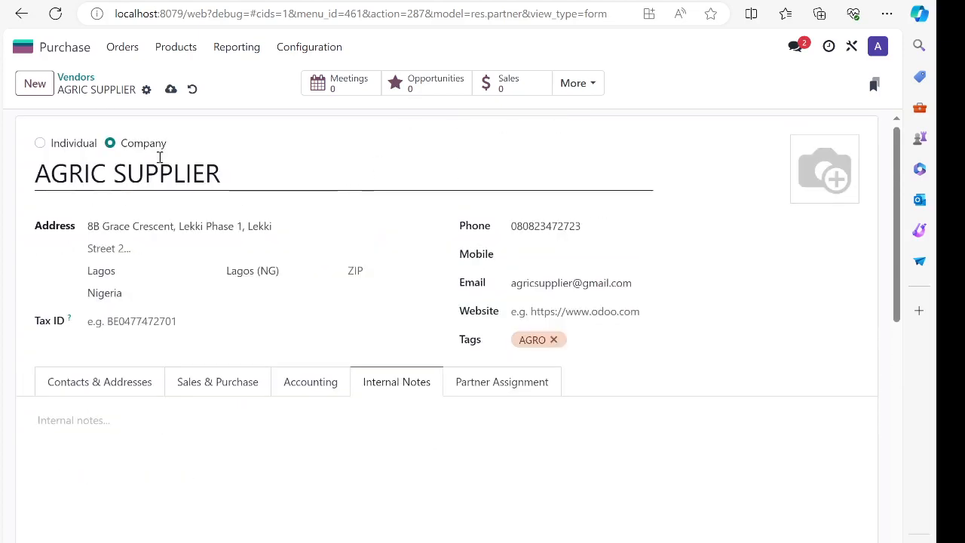
click(170, 89)
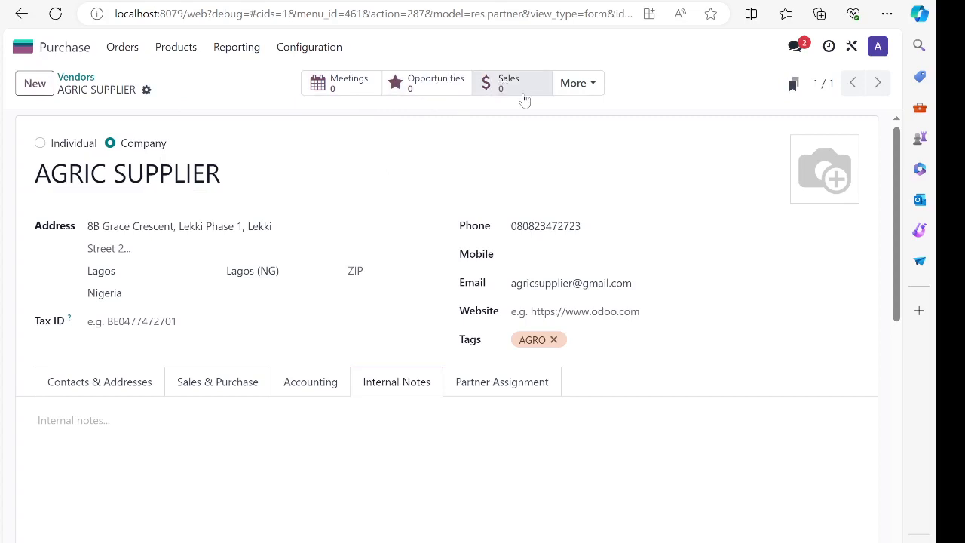
click(591, 83)
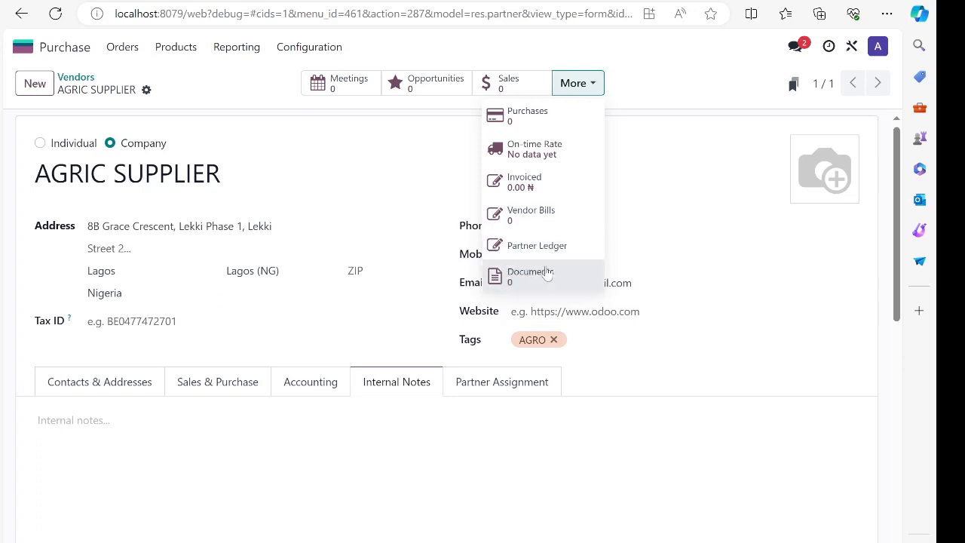
click(685, 76)
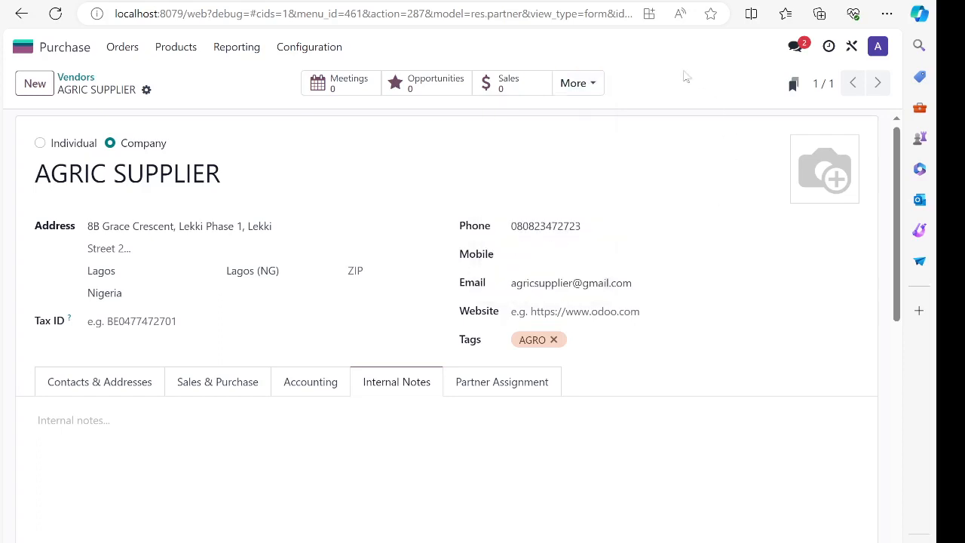
scroll(686, 312, down, 4)
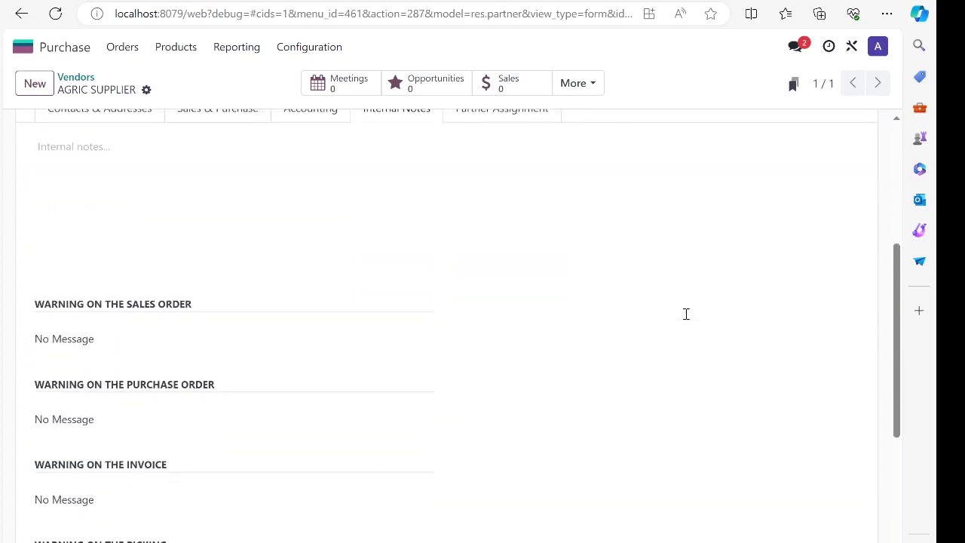
scroll(685, 313, up, 2)
scroll(685, 312, up, 2)
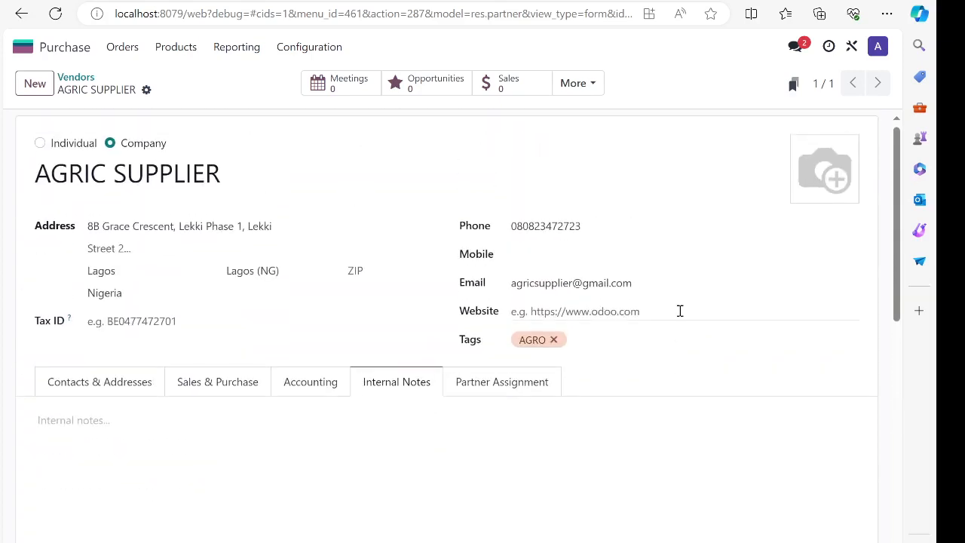
click(226, 167)
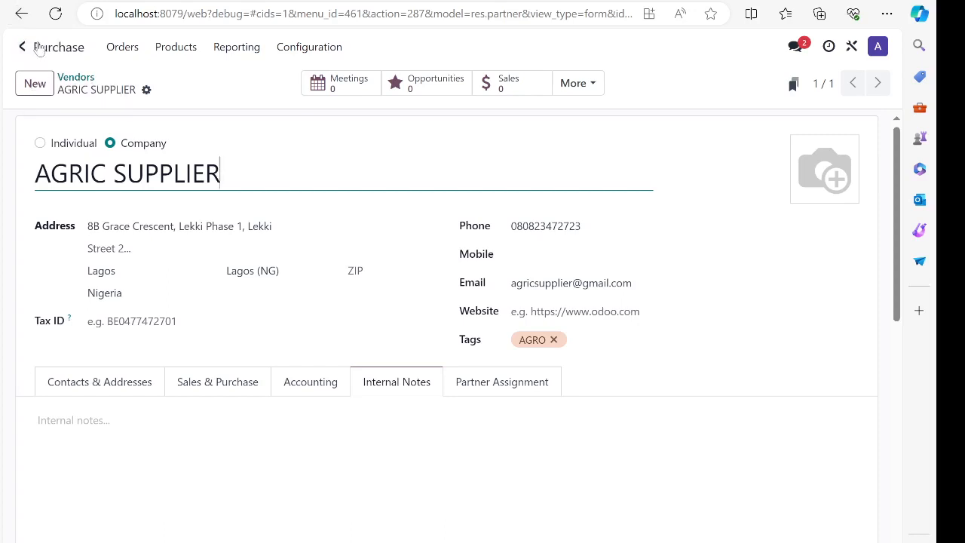
- View all six vendors as a list without the Vendor Bills filter, then reopen the kanban view
click(83, 80)
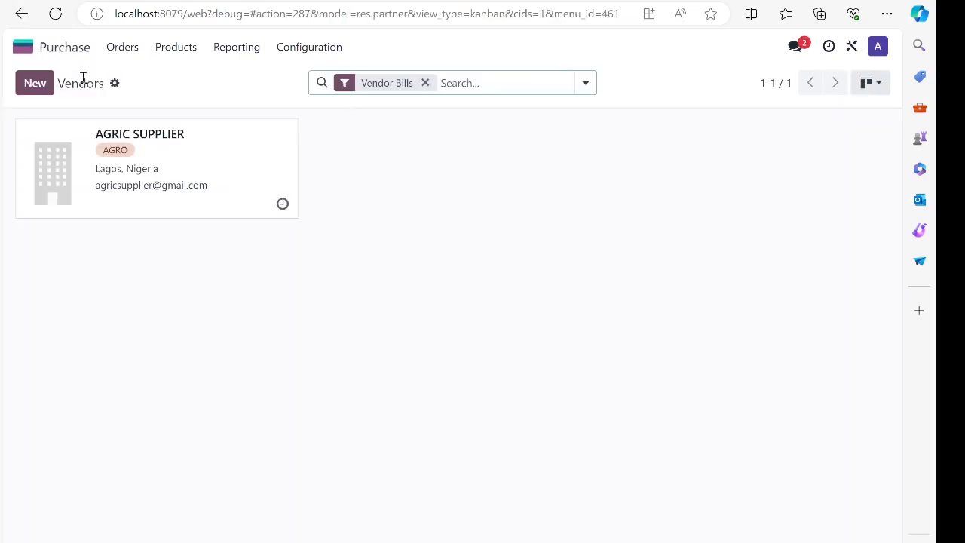
click(870, 83)
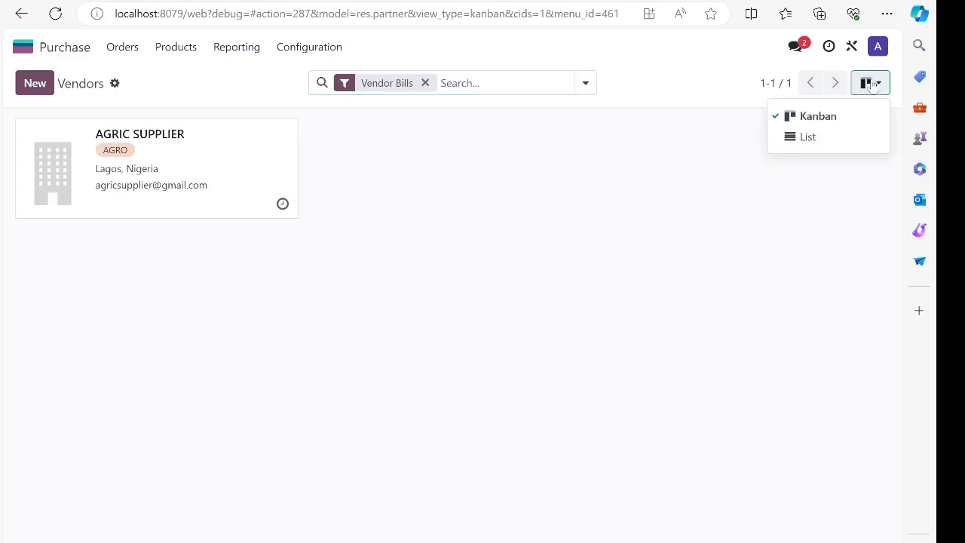
click(808, 138)
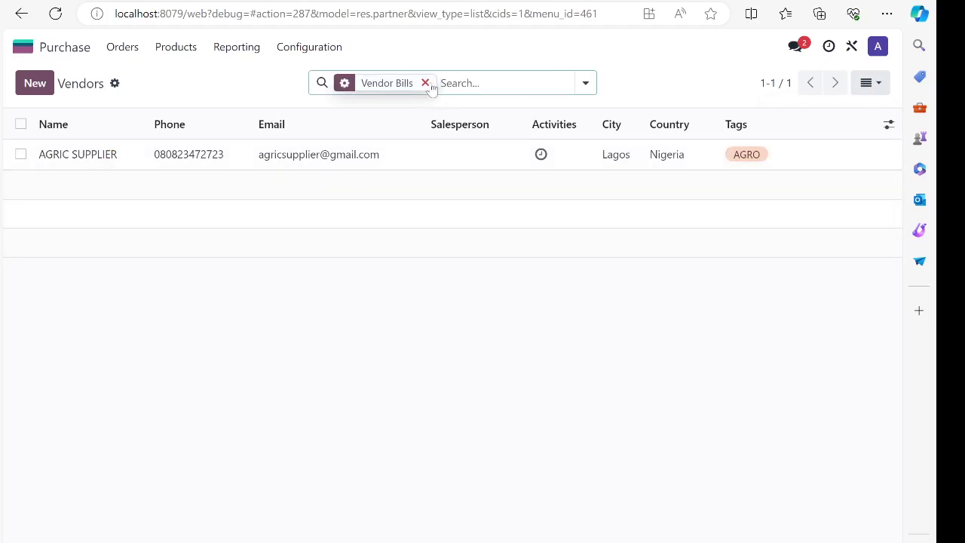
click(426, 83)
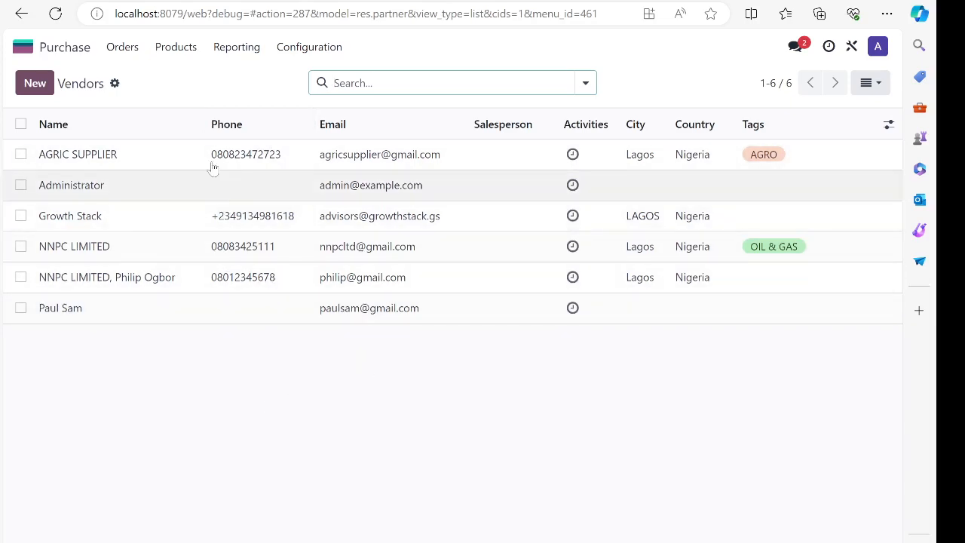
click(123, 48)
click(157, 143)
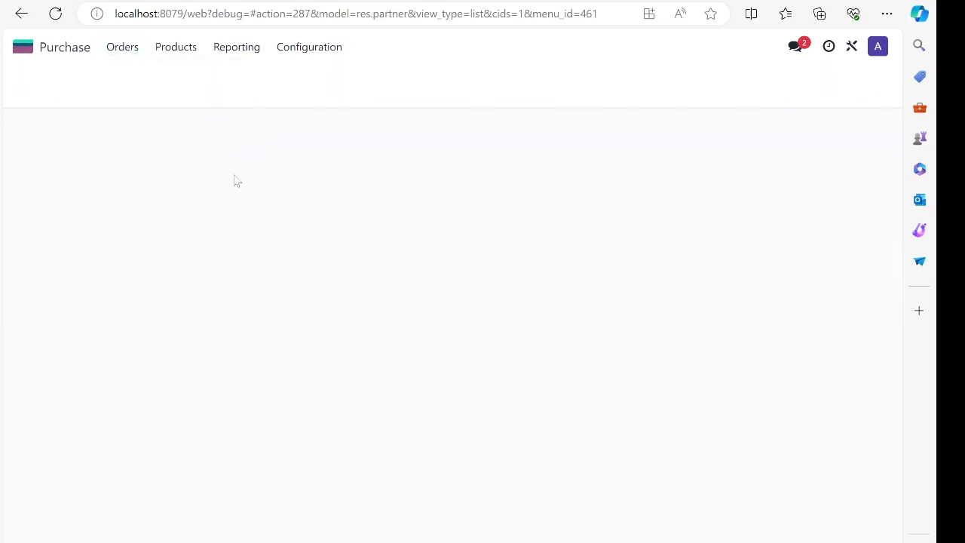